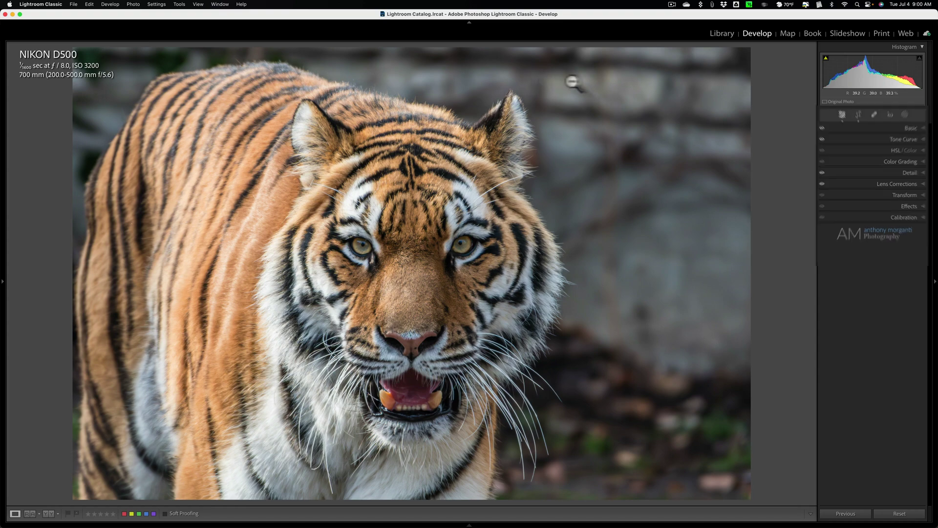
Step: Draw a radial gradient mask over the tiger's face
{"action": "left_click", "coordinate": [902, 114]}
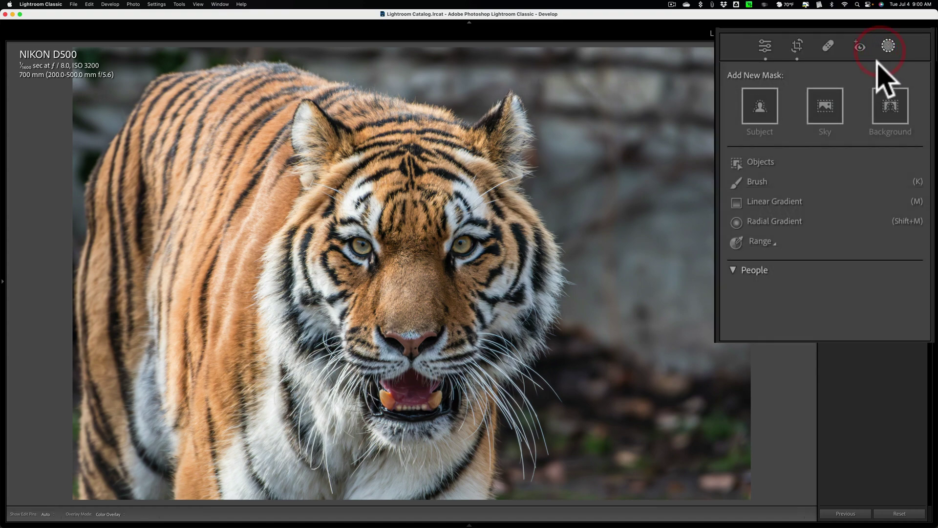
{"action": "left_click", "coordinate": [782, 220]}
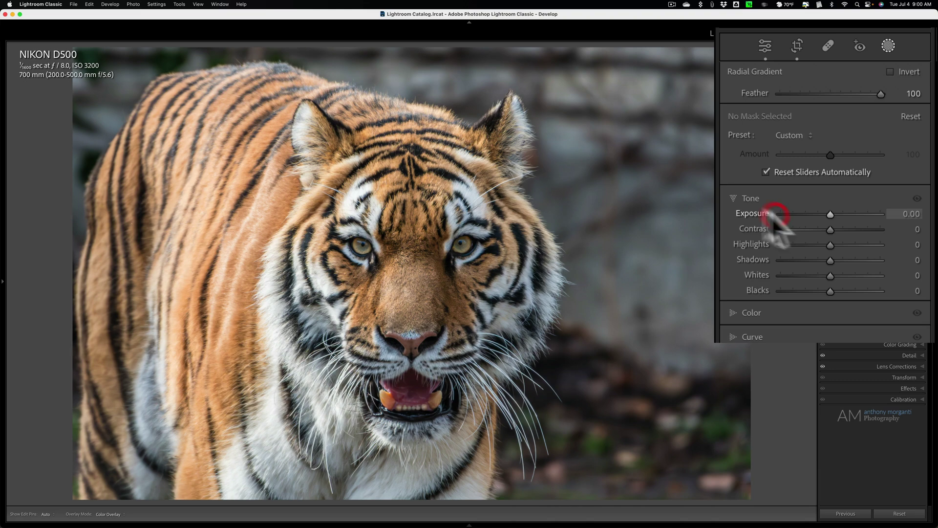
{"action": "left_click_drag", "start_coordinate": [405, 250], "coordinate": [562, 445]}
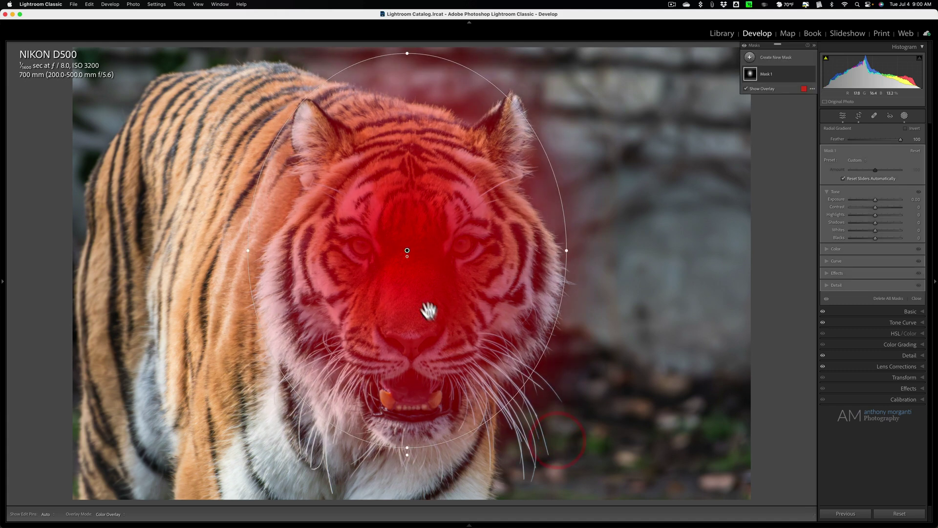
Step: Shift the radial mask right and down, then stretch it upward and to the left
{"action": "left_click_drag", "start_coordinate": [407, 249], "coordinate": [415, 268]}
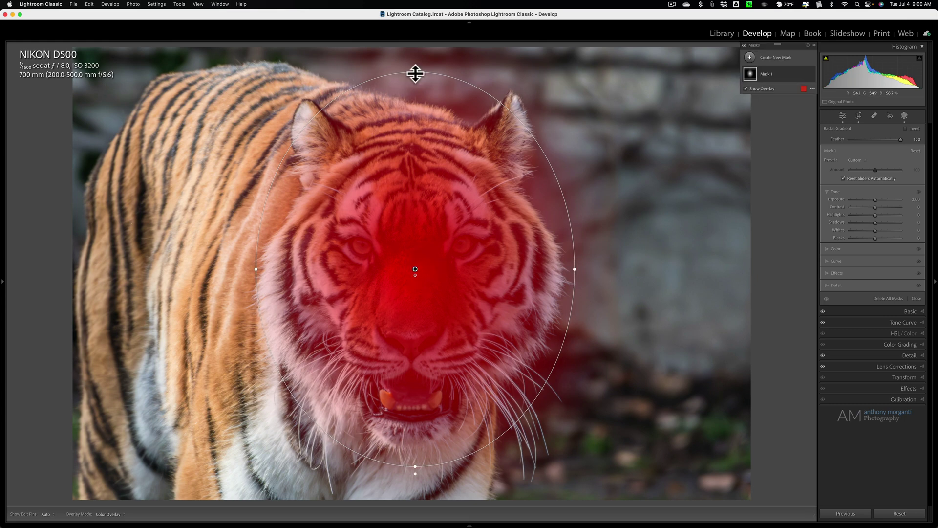
{"action": "left_click_drag", "start_coordinate": [415, 74], "coordinate": [417, 53]}
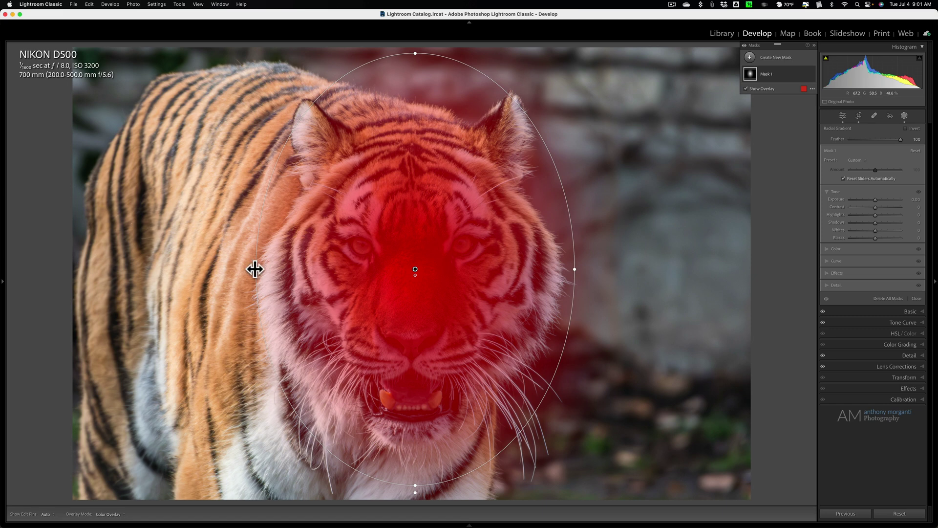
{"action": "left_click_drag", "start_coordinate": [255, 269], "coordinate": [199, 266]}
{"action": "key", "text": "alt"}
{"action": "left_click", "coordinate": [199, 266]}
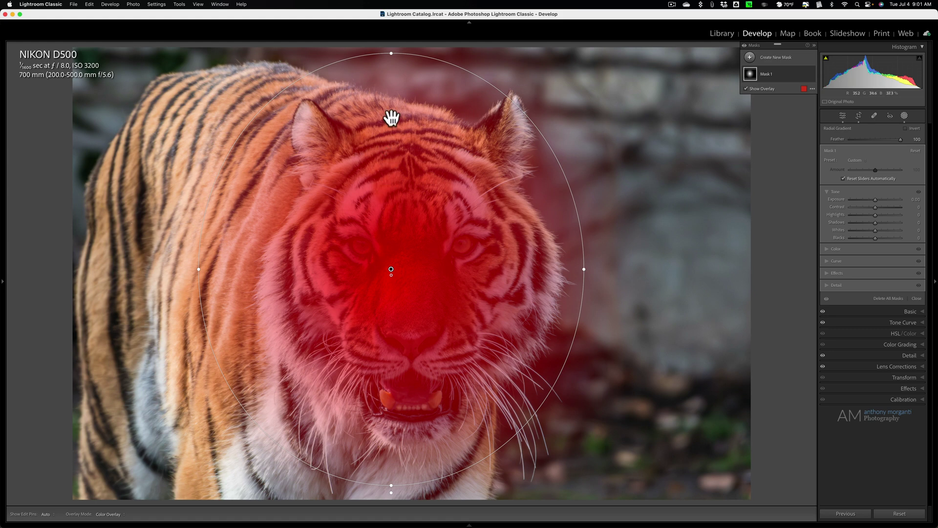
{"action": "left_click_drag", "start_coordinate": [391, 50], "coordinate": [389, 22]}
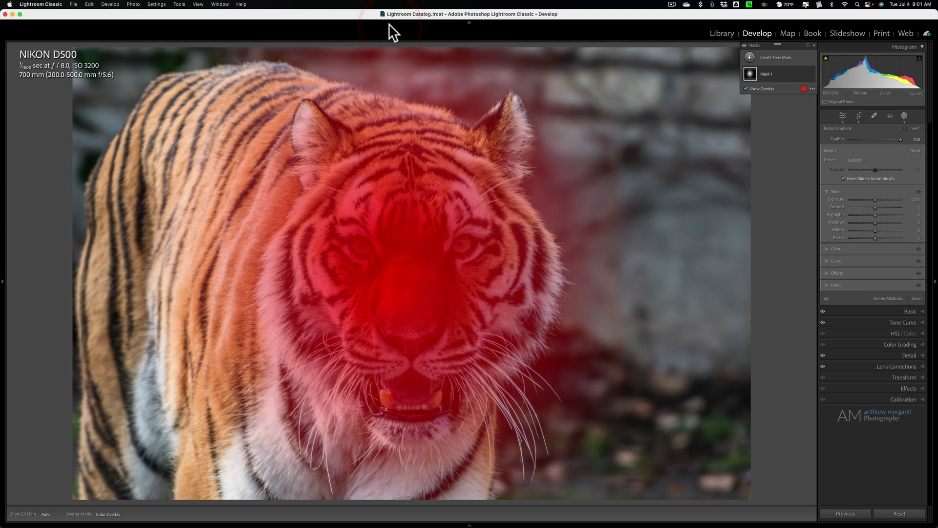
Step: With the Navigator at 50%, pull the mask's top edge above the tiger's head, then return to FIT
{"action": "left_click", "coordinate": [2, 282]}
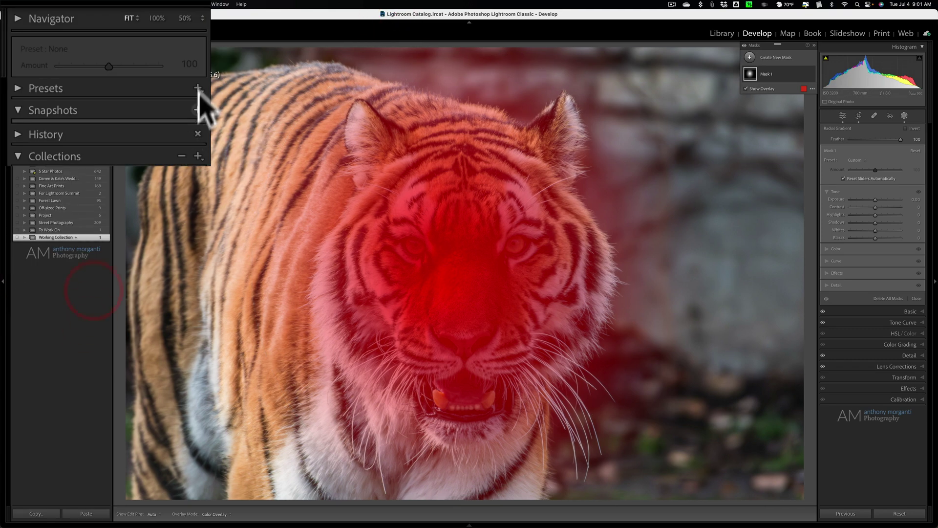
{"action": "left_click", "coordinate": [184, 18]}
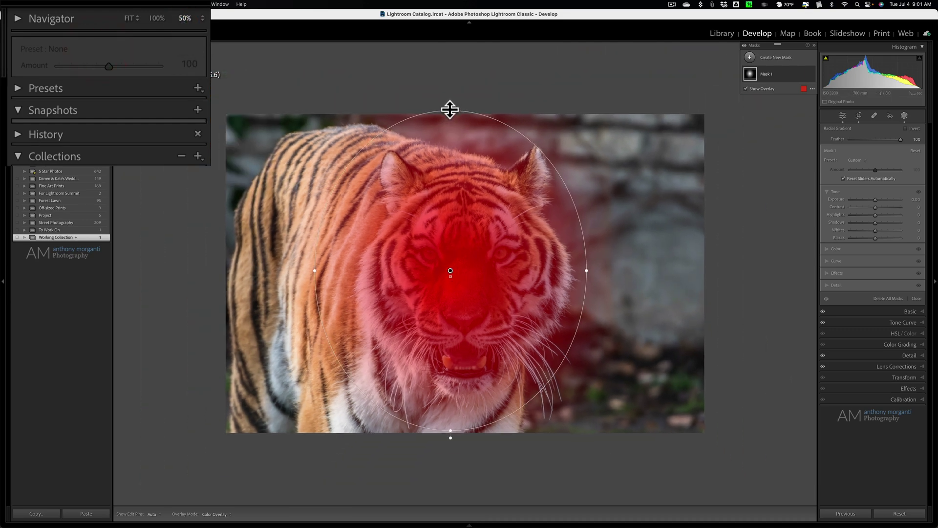
{"action": "mouse_move", "coordinate": [449, 109]}
{"action": "left_mouse_down"}
{"action": "mouse_move", "coordinate": [459, 33]}
{"action": "mouse_move", "coordinate": [458, 100]}
{"action": "left_mouse_up"}
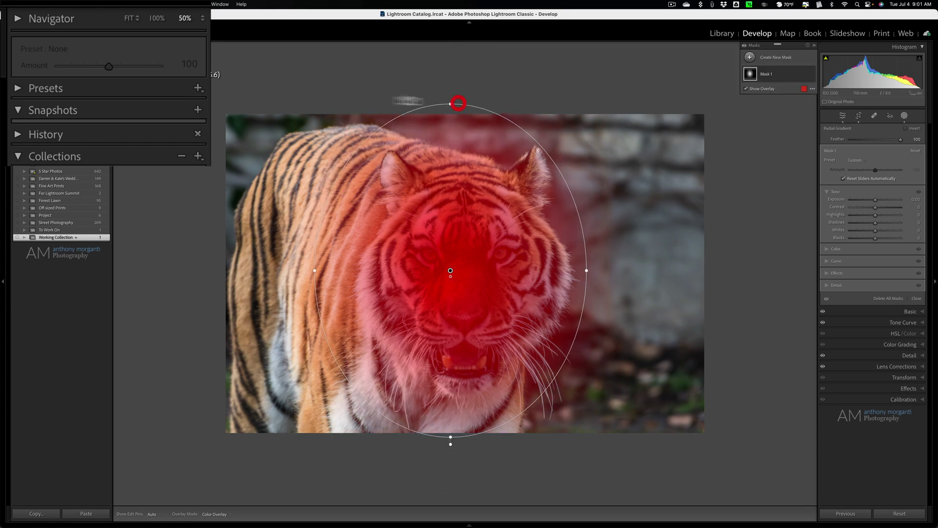
{"action": "left_click", "coordinate": [129, 18]}
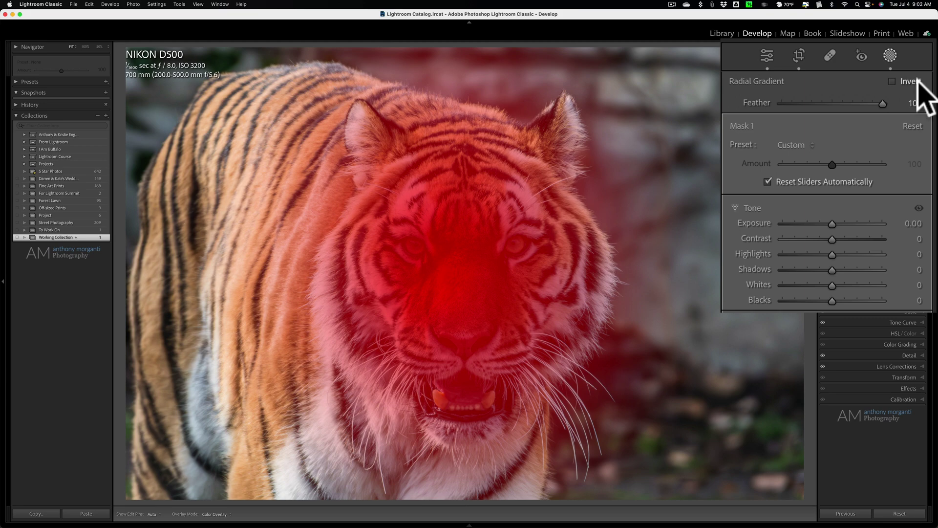
Step: Invert the radial mask, set its Exposure to -1.16, and reposition and tilt the ellipse
{"action": "left_click", "coordinate": [894, 81]}
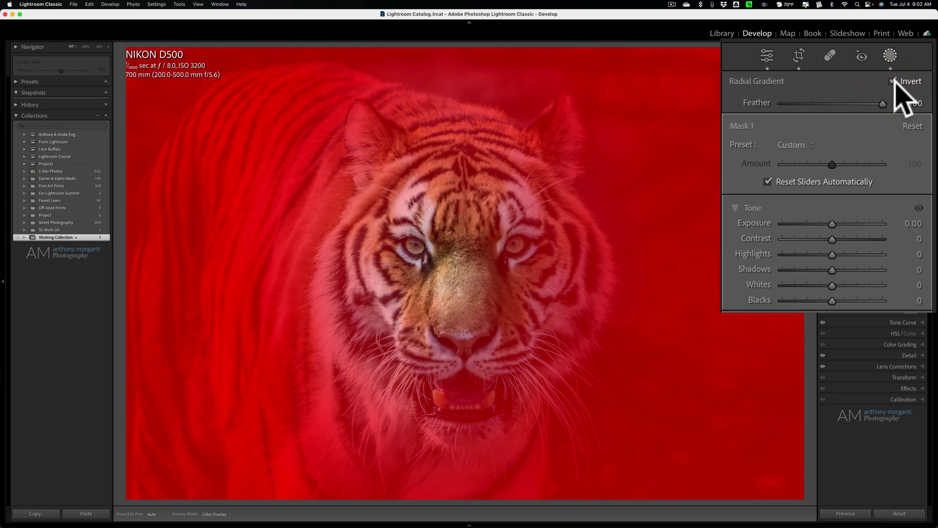
{"action": "left_click_drag", "start_coordinate": [832, 220], "coordinate": [819, 220]}
{"action": "left_click", "coordinate": [864, 199]}
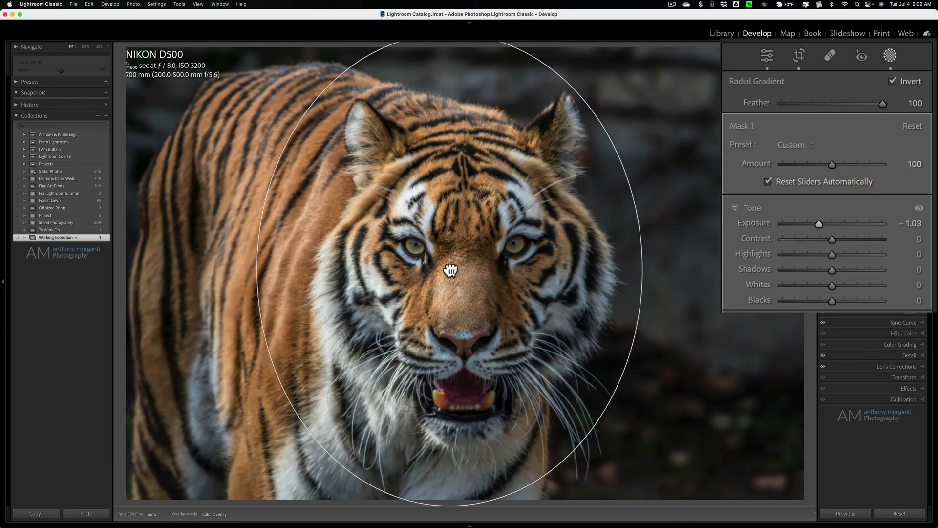
{"action": "left_click_drag", "start_coordinate": [450, 270], "coordinate": [462, 245]}
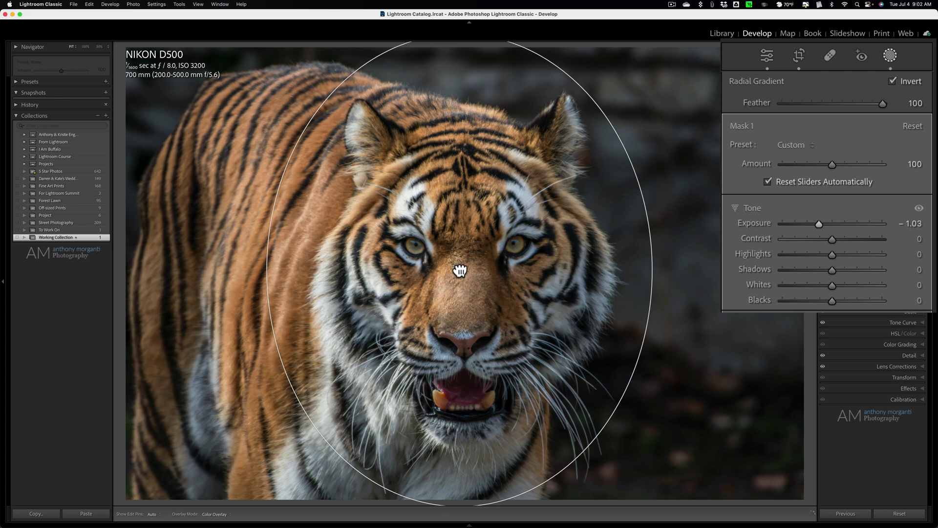
{"action": "left_click_drag", "start_coordinate": [823, 216], "coordinate": [819, 225]}
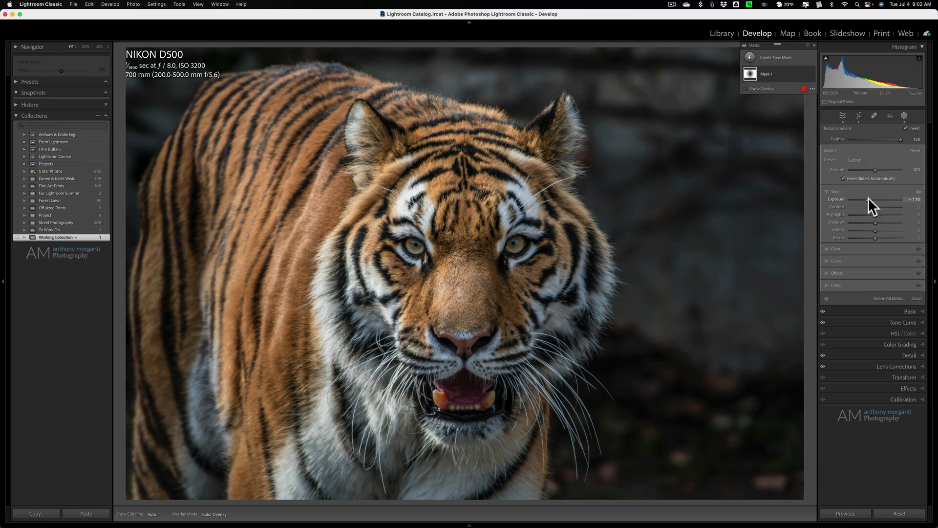
Step: Add a second radial gradient mask centred on the tiger's forehead
{"action": "left_click", "coordinate": [749, 57]}
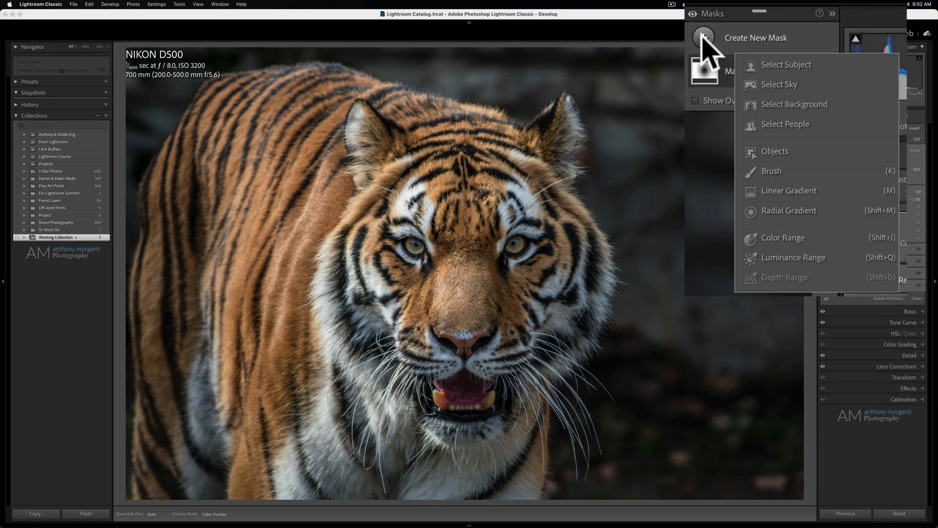
{"action": "left_click", "coordinate": [786, 209]}
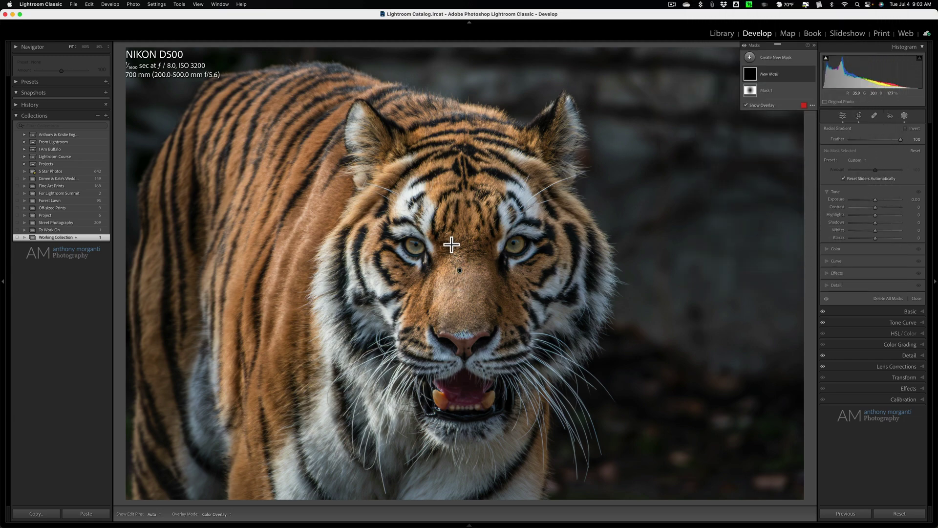
{"action": "mouse_move", "coordinate": [459, 245]}
{"action": "left_mouse_down"}
{"action": "mouse_move", "coordinate": [562, 379]}
{"action": "mouse_move", "coordinate": [611, 427]}
{"action": "left_mouse_up"}
{"action": "left_click_drag", "start_coordinate": [459, 245], "coordinate": [462, 265]}
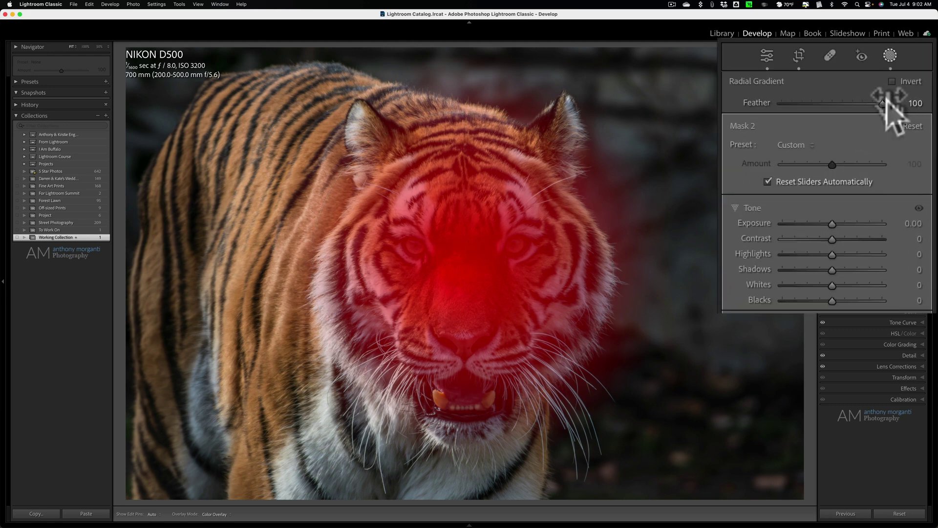
Step: Raise the face mask's Exposure to 0.82, widen it right, extend it down, and lower it slightly
{"action": "left_click_drag", "start_coordinate": [875, 199], "coordinate": [879, 198]}
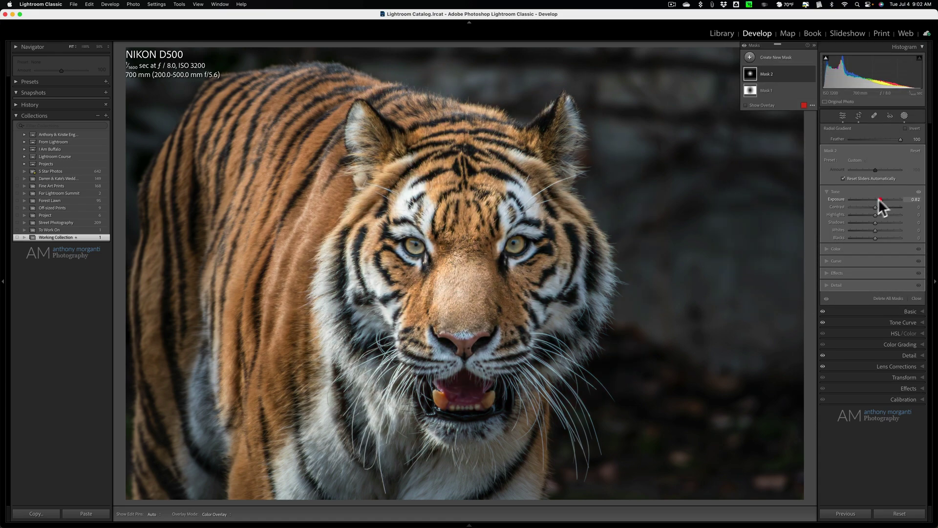
{"action": "mouse_move", "coordinate": [540, 264]}
{"action": "left_click_drag", "start_coordinate": [614, 265], "coordinate": [619, 264]}
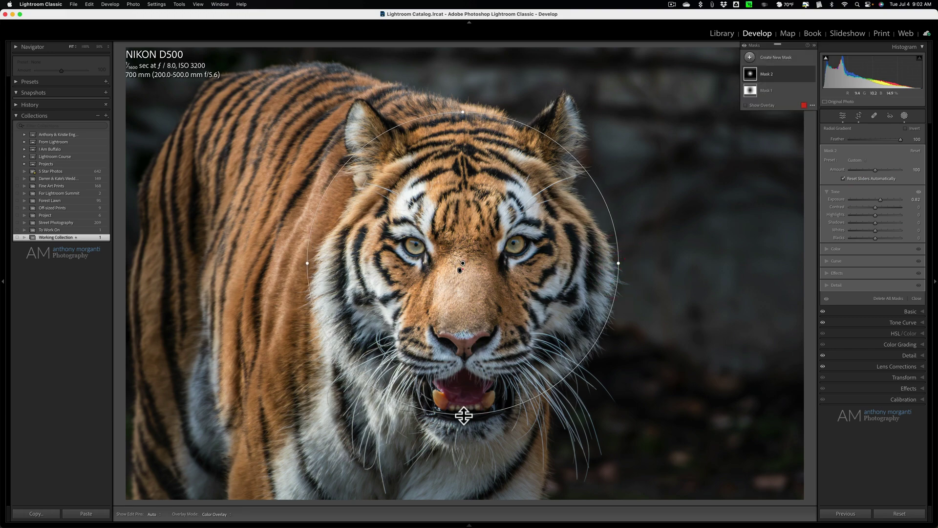
{"action": "left_click_drag", "start_coordinate": [461, 416], "coordinate": [464, 433]}
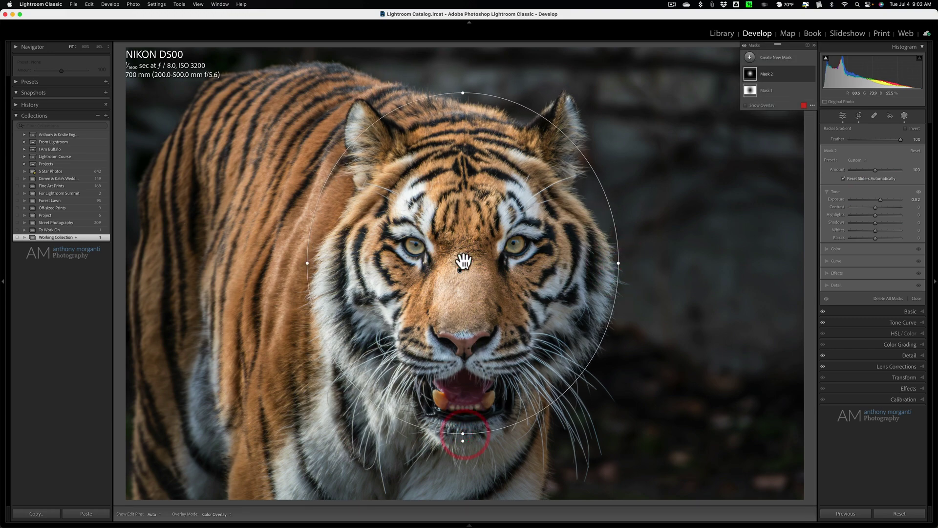
{"action": "left_click_drag", "start_coordinate": [463, 262], "coordinate": [464, 266]}
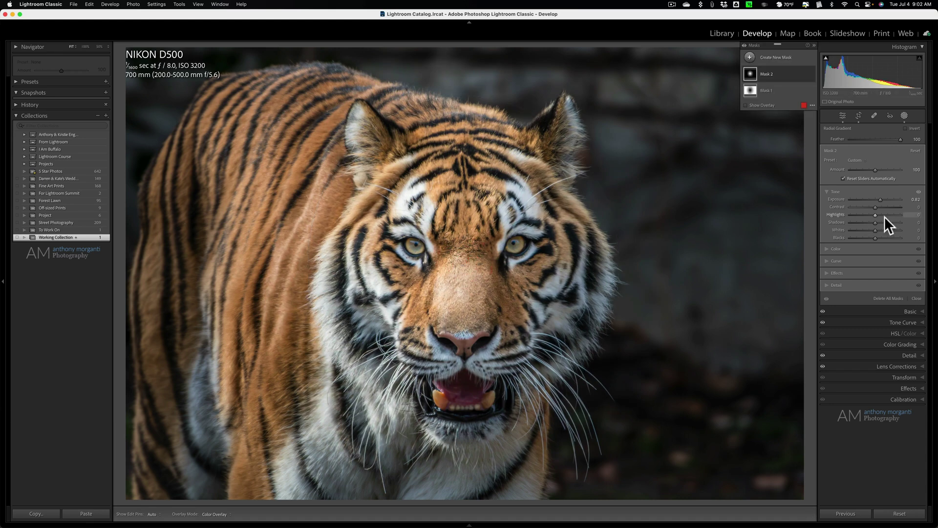
{"action": "left_click", "coordinate": [826, 300]}
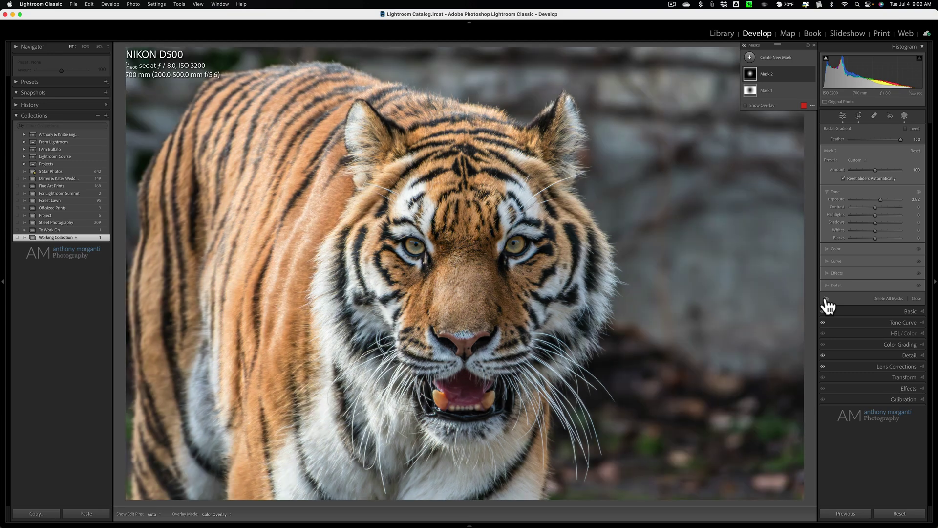
{"action": "left_click", "coordinate": [825, 300]}
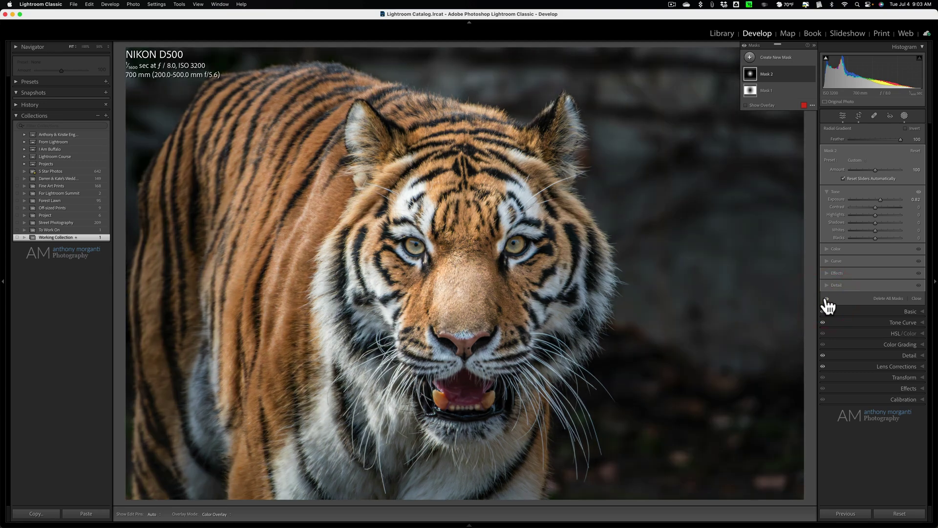
{"action": "left_click", "coordinate": [825, 300]}
{"action": "left_click", "coordinate": [826, 300]}
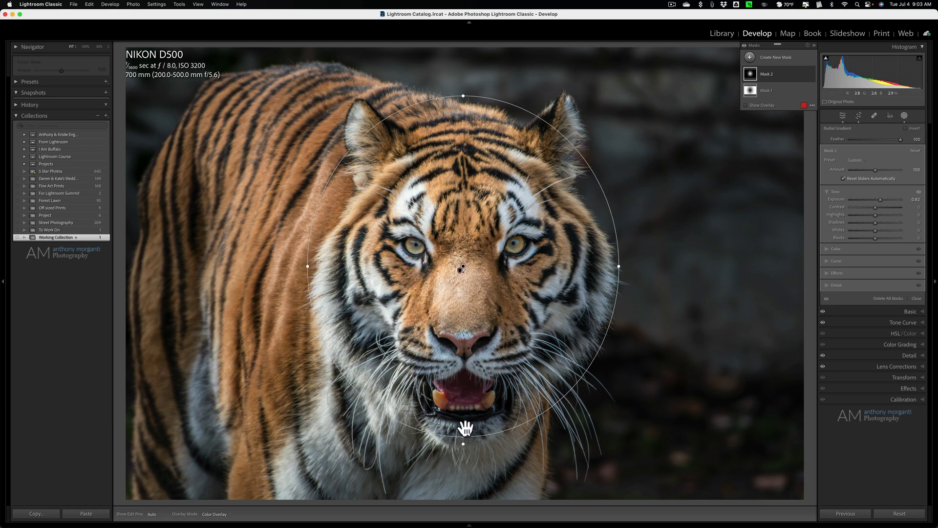
Step: Extend Mask 2's bottom edge down and rotate the ellipse to fit the tiger's head
{"action": "left_click_drag", "start_coordinate": [464, 438], "coordinate": [463, 446]}
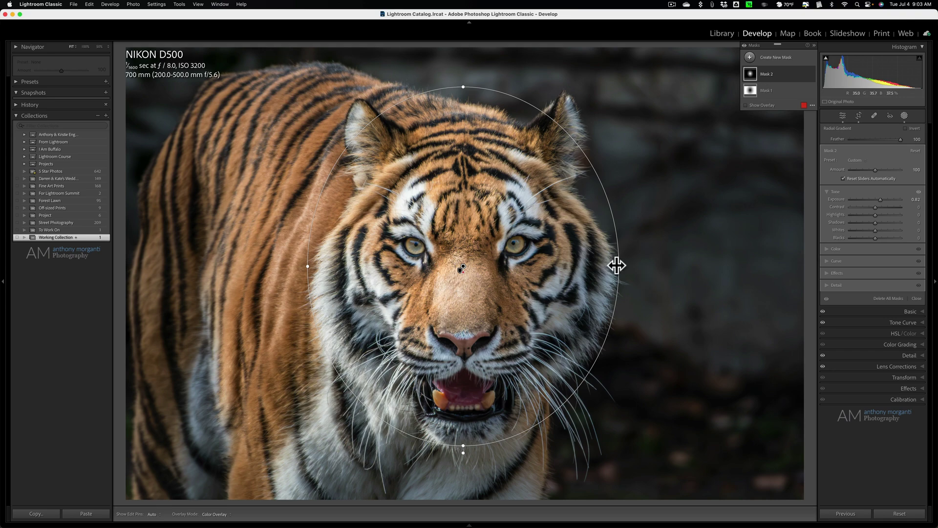
{"action": "left_click_drag", "start_coordinate": [624, 265], "coordinate": [585, 161]}
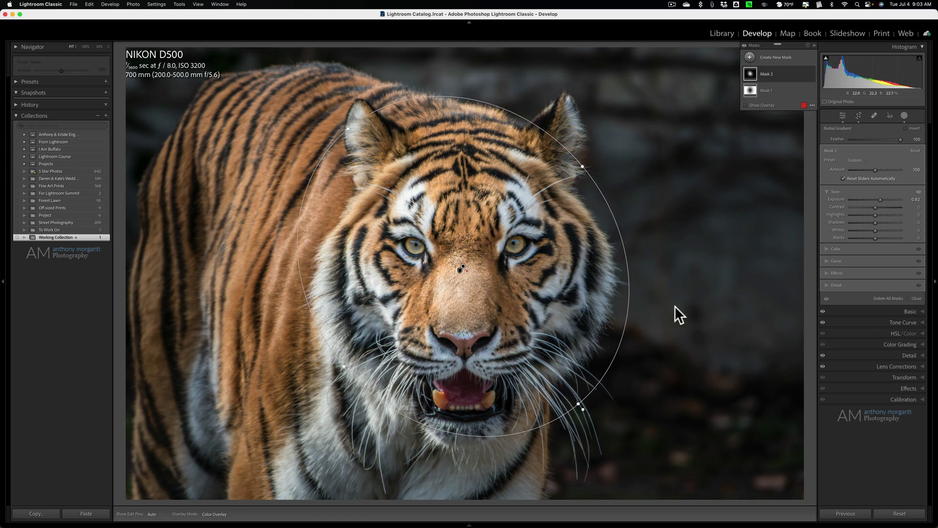
{"action": "left_click", "coordinate": [579, 403]}
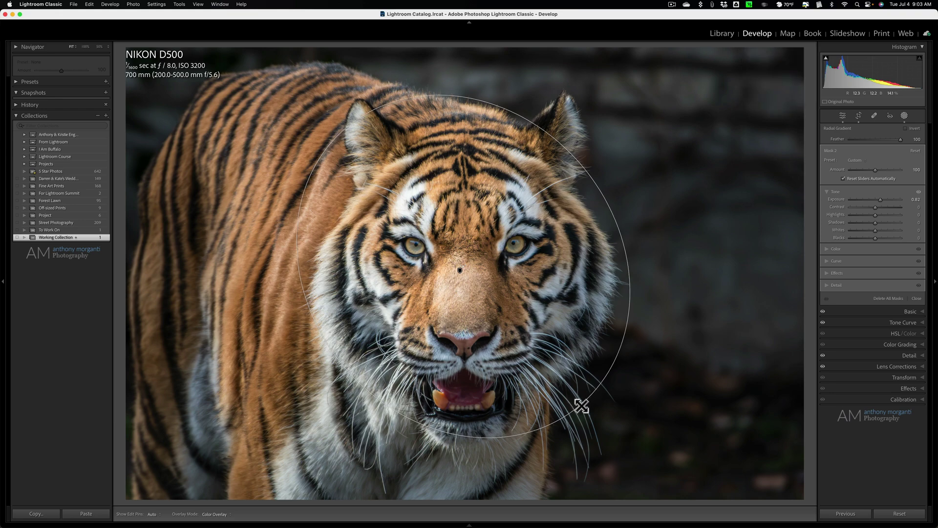
{"action": "left_click", "coordinate": [826, 300]}
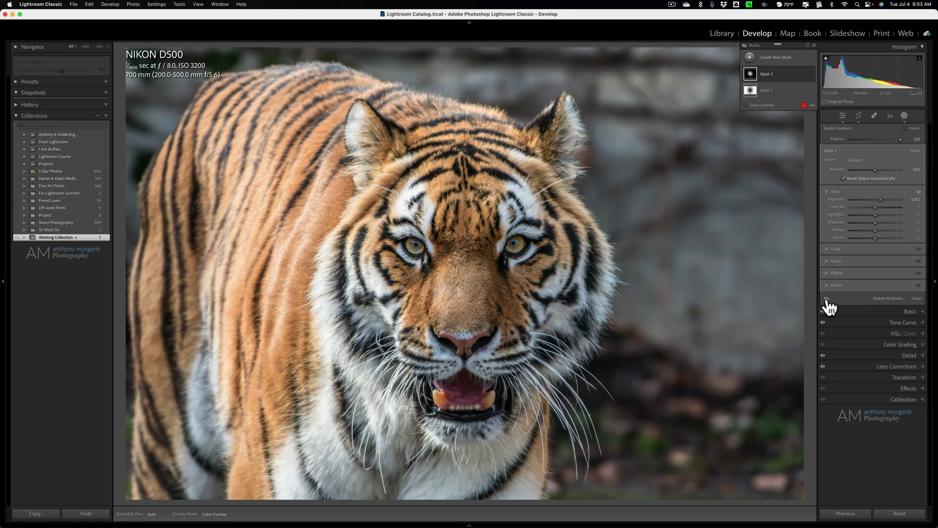
{"action": "left_click", "coordinate": [827, 300]}
{"action": "left_click", "coordinate": [827, 300]}
{"action": "left_click", "coordinate": [827, 300]}
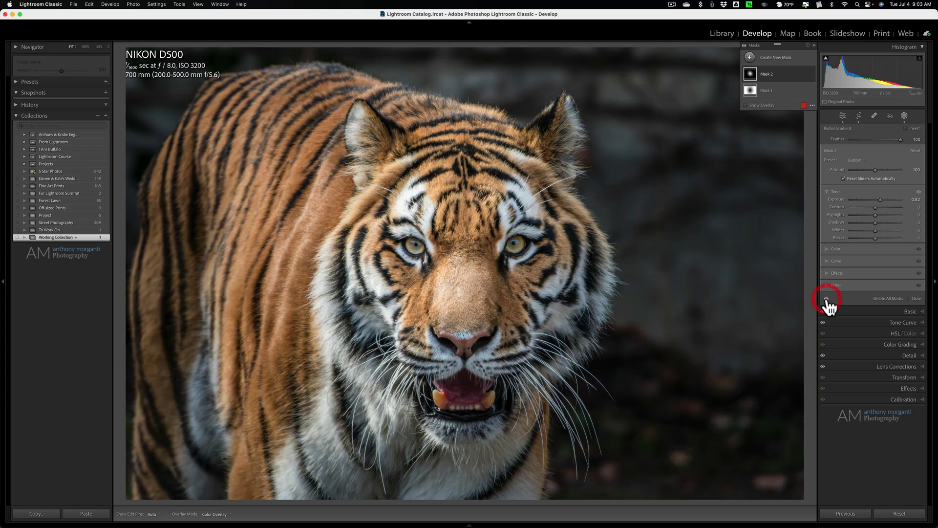